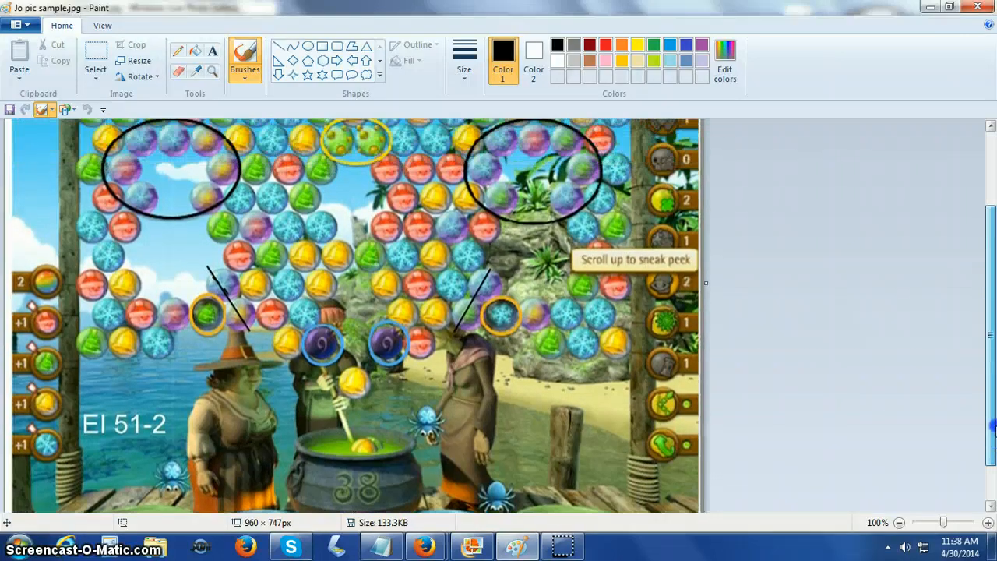
Resize the picture by pixels to 860 wide, keeping the aspect ratio maintained
{"action": "left_click", "coordinate": [855, 465]}
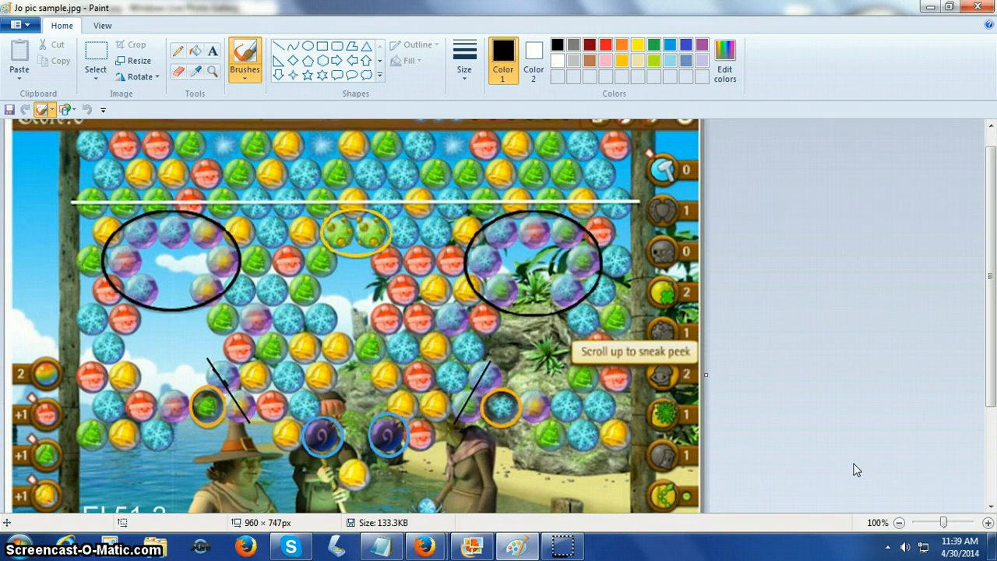
{"action": "left_click", "coordinate": [124, 61]}
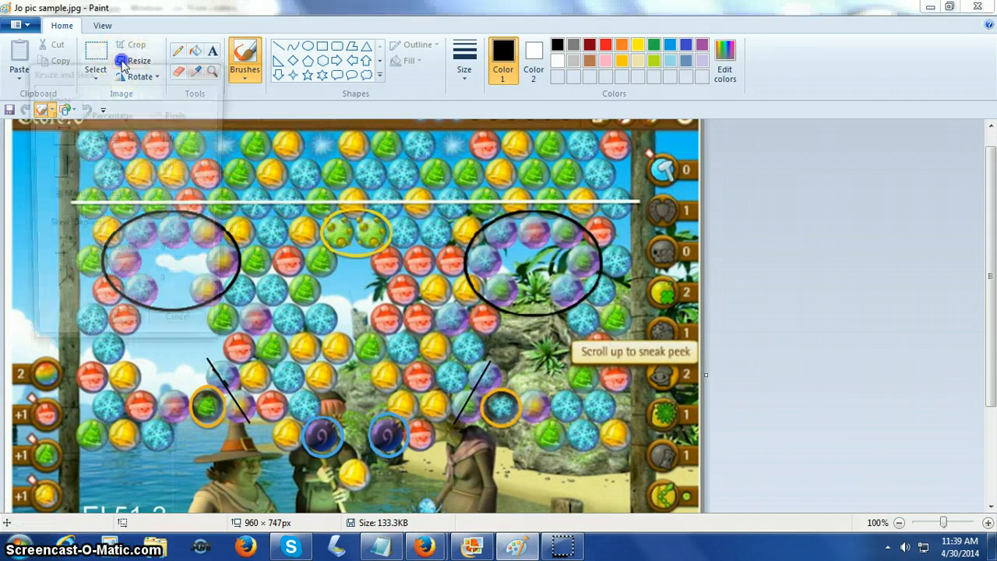
{"action": "left_click", "coordinate": [140, 116]}
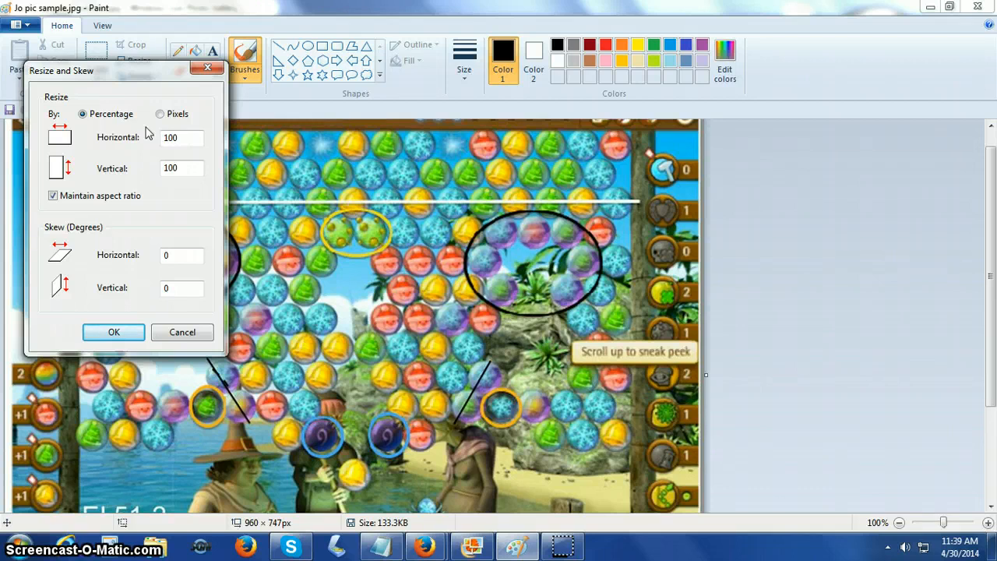
{"action": "left_click", "coordinate": [162, 115]}
{"action": "left_click", "coordinate": [171, 137]}
{"action": "left_click", "coordinate": [178, 139]}
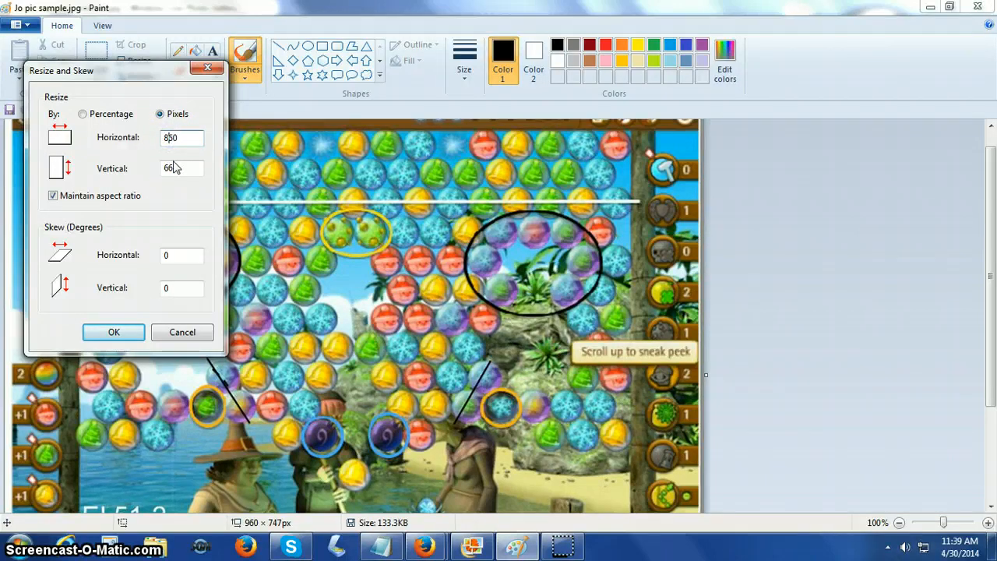
{"action": "left_click", "coordinate": [113, 331]}
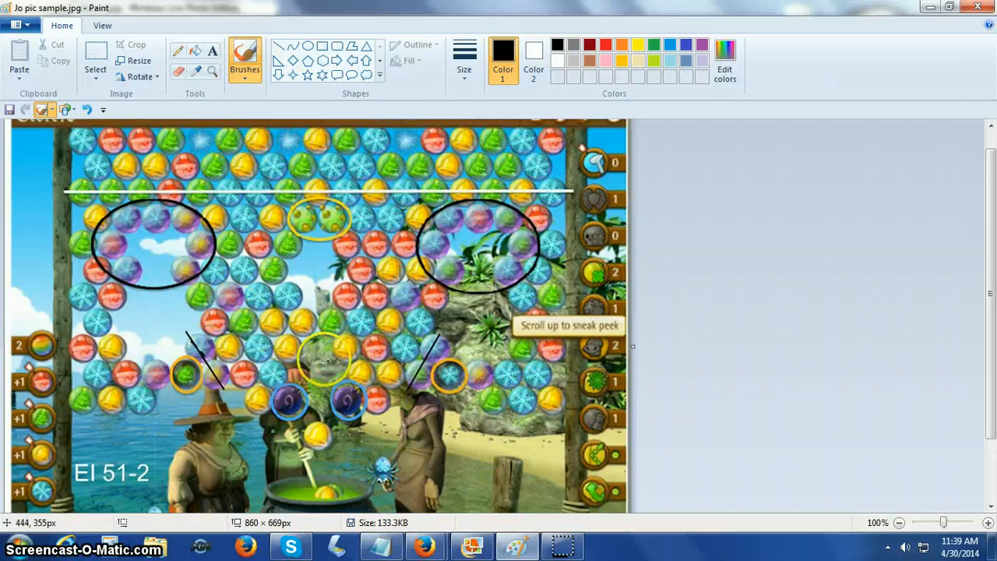
Resize the picture by pixels to a horizontal size of 800, keeping the aspect ratio maintained
{"action": "left_click_drag", "start_coordinate": [991, 278], "coordinate": [992, 331]}
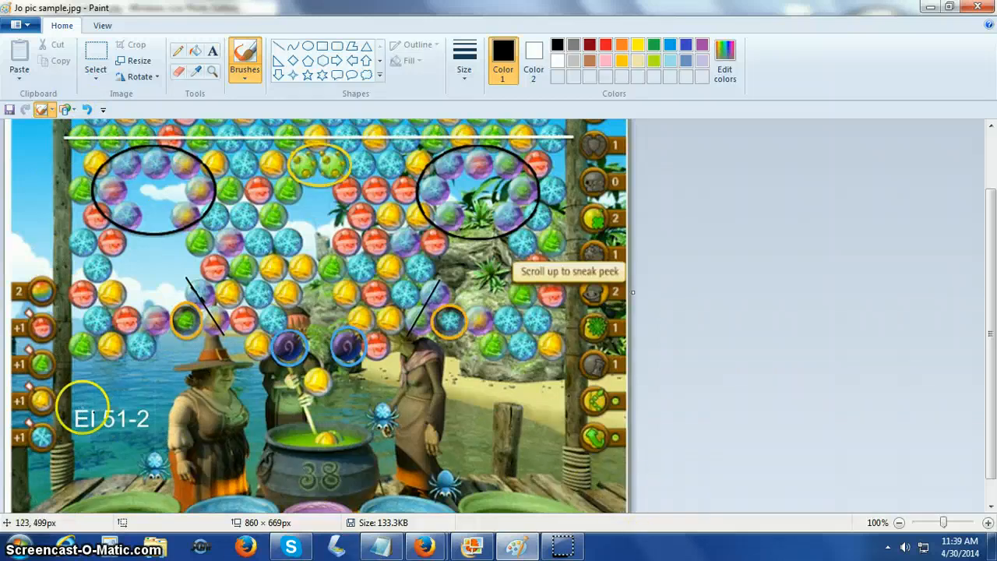
{"action": "scroll", "coordinate": [138, 333], "scroll_direction": "up", "scroll_amount": 2}
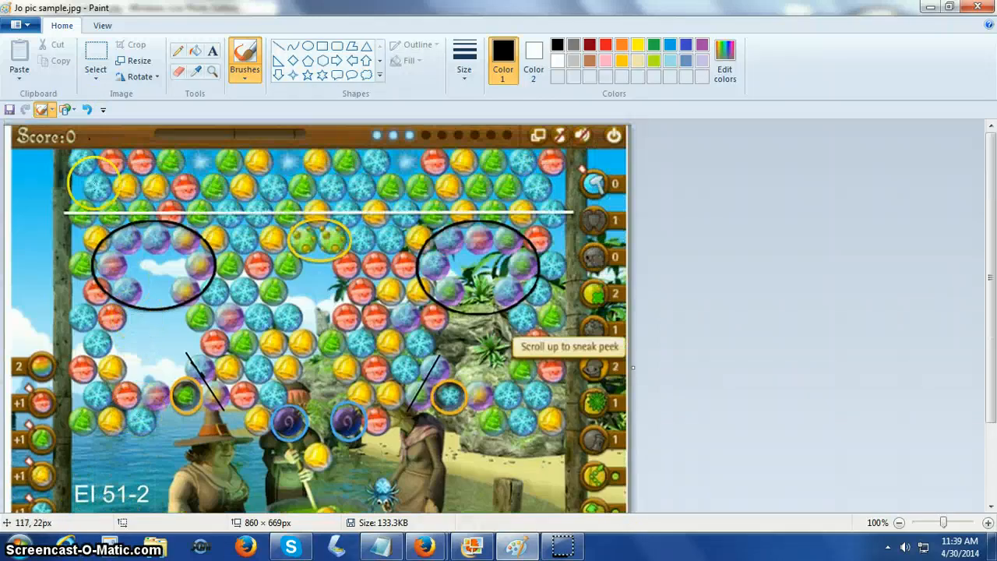
{"action": "left_click", "coordinate": [134, 61]}
{"action": "left_click", "coordinate": [161, 114]}
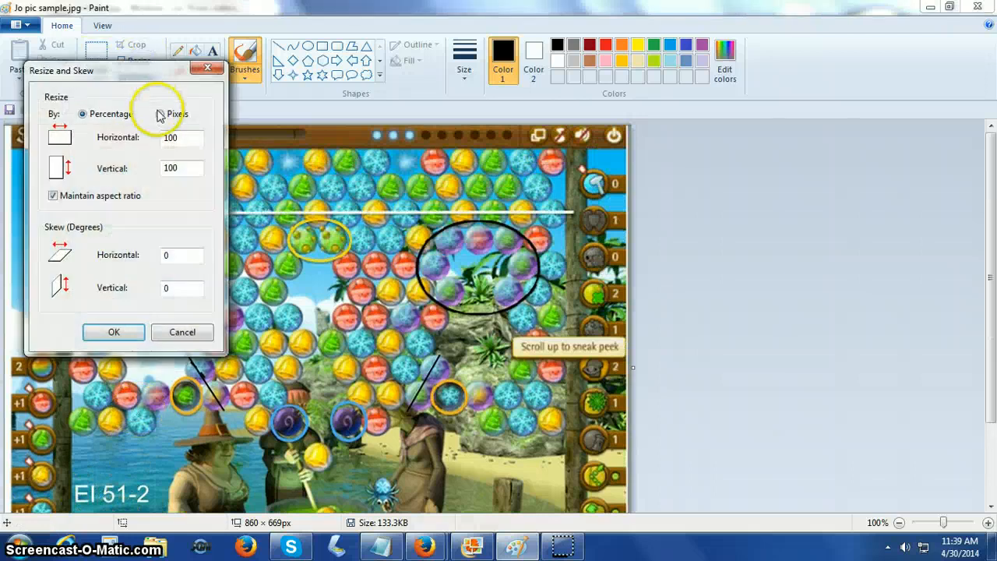
{"action": "left_click", "coordinate": [169, 138]}
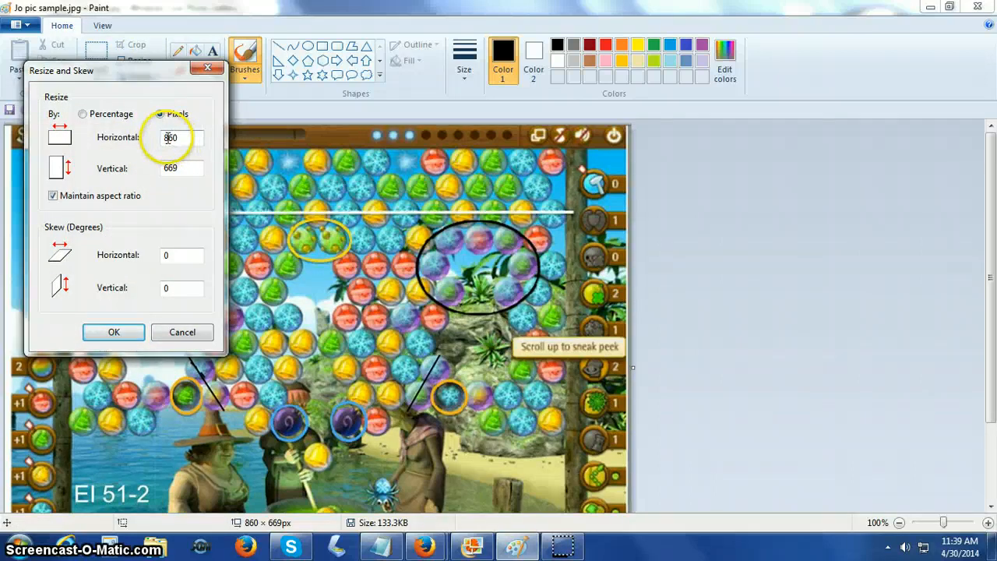
{"action": "left_click_drag", "start_coordinate": [169, 138], "coordinate": [205, 144]}
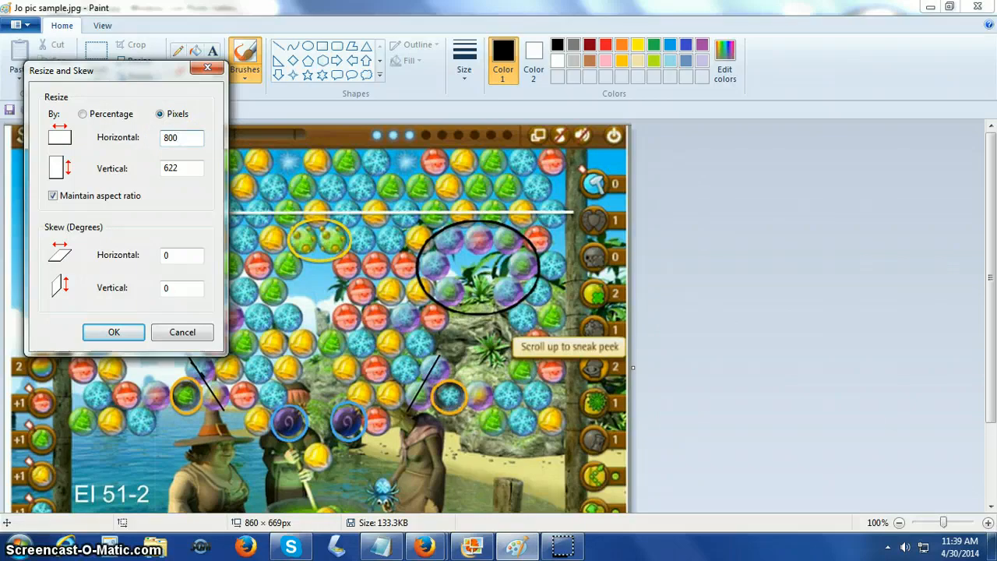
{"action": "type", "text": "00"}
{"action": "left_click", "coordinate": [114, 332]}
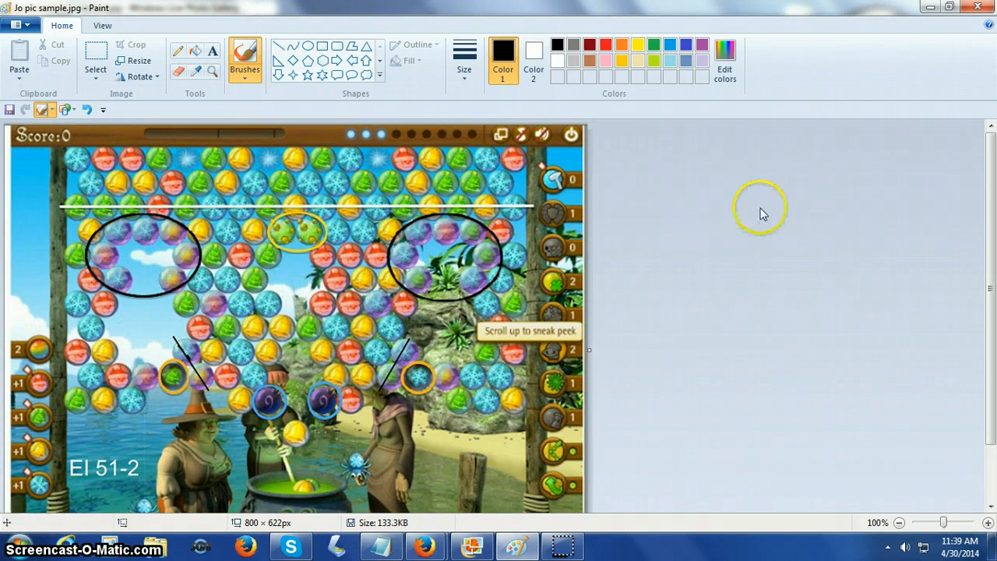
Crop the picture to a rectangular selection of about 654 × 540 px covering the play area between the two wooden posts
{"action": "left_click_drag", "start_coordinate": [991, 225], "coordinate": [992, 248]}
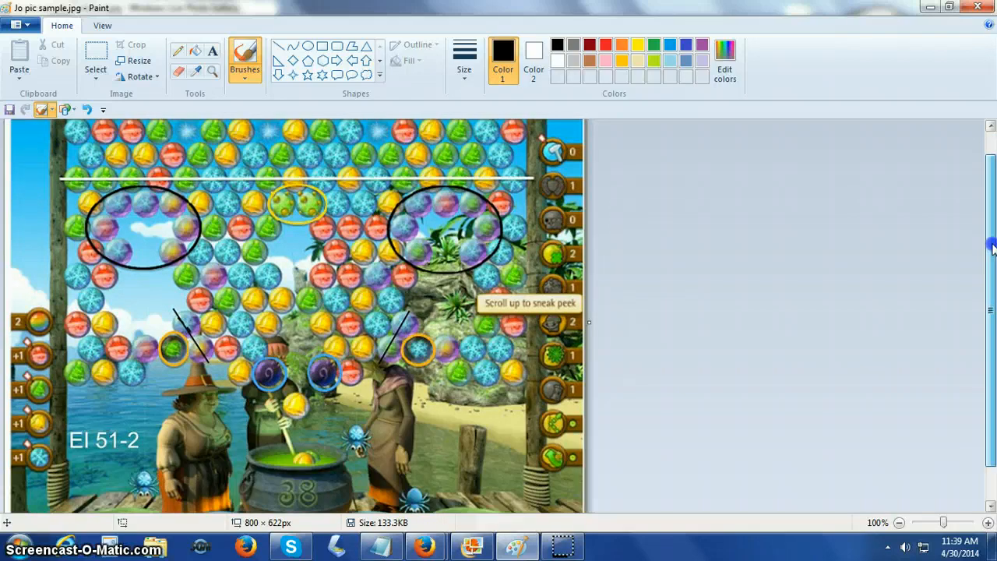
{"action": "left_click_drag", "start_coordinate": [992, 247], "coordinate": [992, 247]}
{"action": "left_click", "coordinate": [750, 291]}
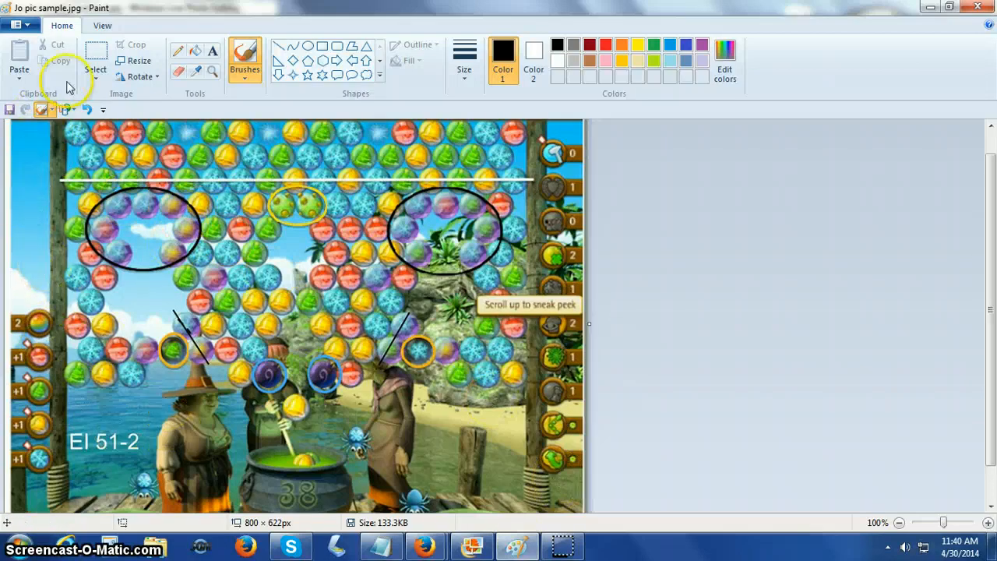
{"action": "left_click", "coordinate": [109, 55]}
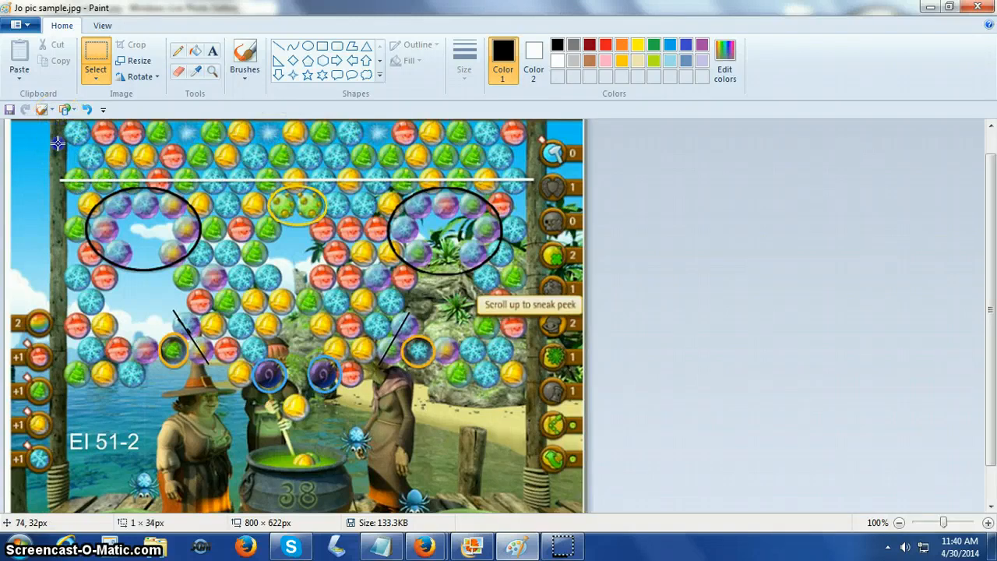
{"action": "left_click_drag", "start_coordinate": [62, 244], "coordinate": [68, 303]}
{"action": "left_click_drag", "start_coordinate": [282, 516], "coordinate": [348, 515]}
{"action": "left_click_drag", "start_coordinate": [532, 513], "coordinate": [535, 513]}
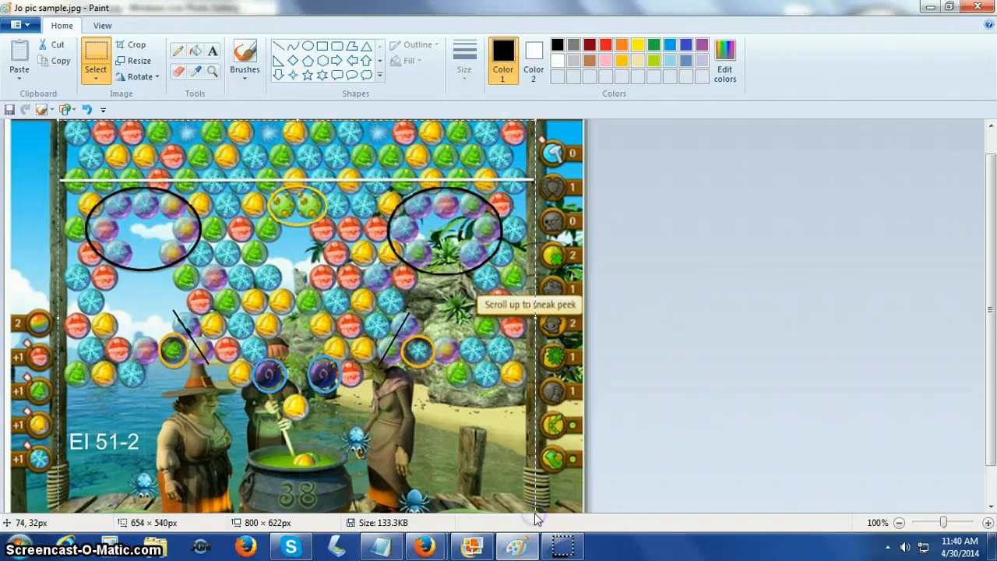
{"action": "left_click", "coordinate": [136, 45]}
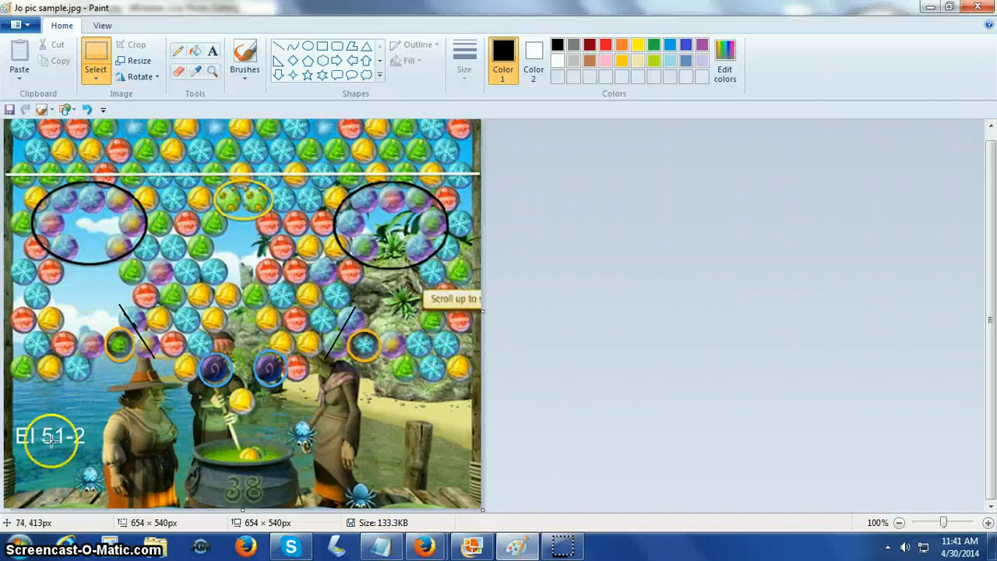
Start a text box with the Text tool just below the small EI 51-2 label
{"action": "left_click", "coordinate": [213, 50]}
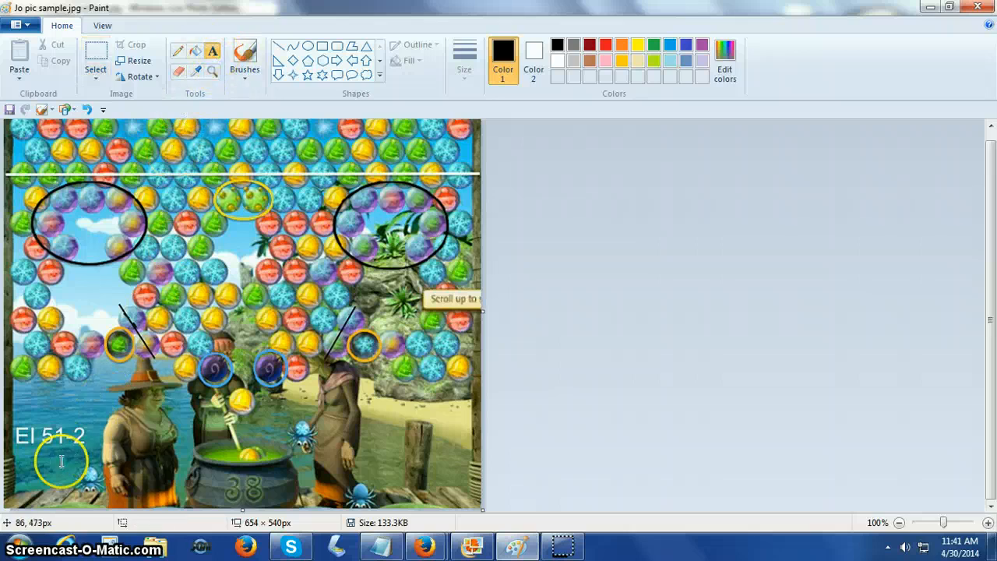
{"action": "left_click", "coordinate": [13, 465]}
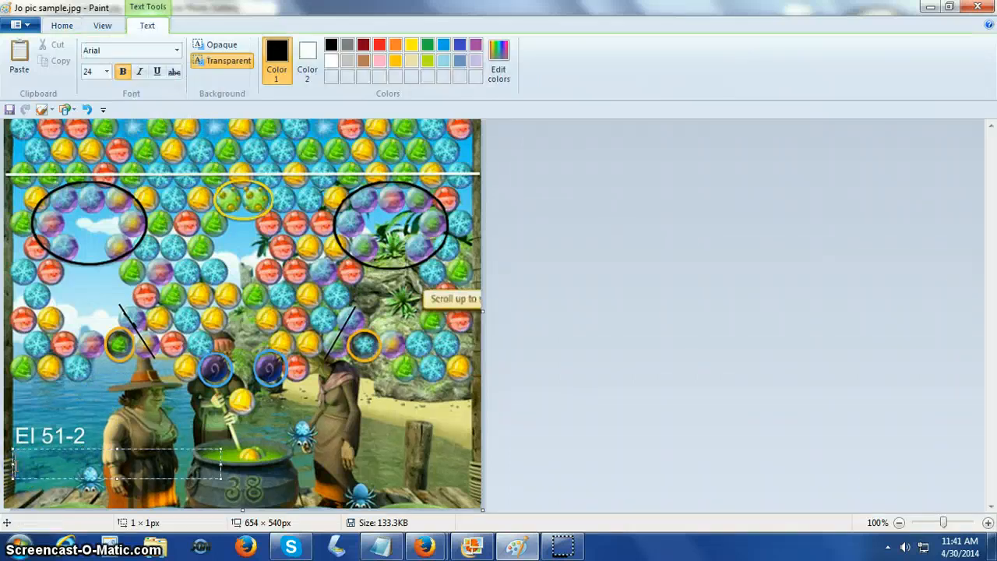
Try the Arial Black font for the text, change it back to Arial, and close the empty text box
{"action": "left_click", "coordinate": [107, 72]}
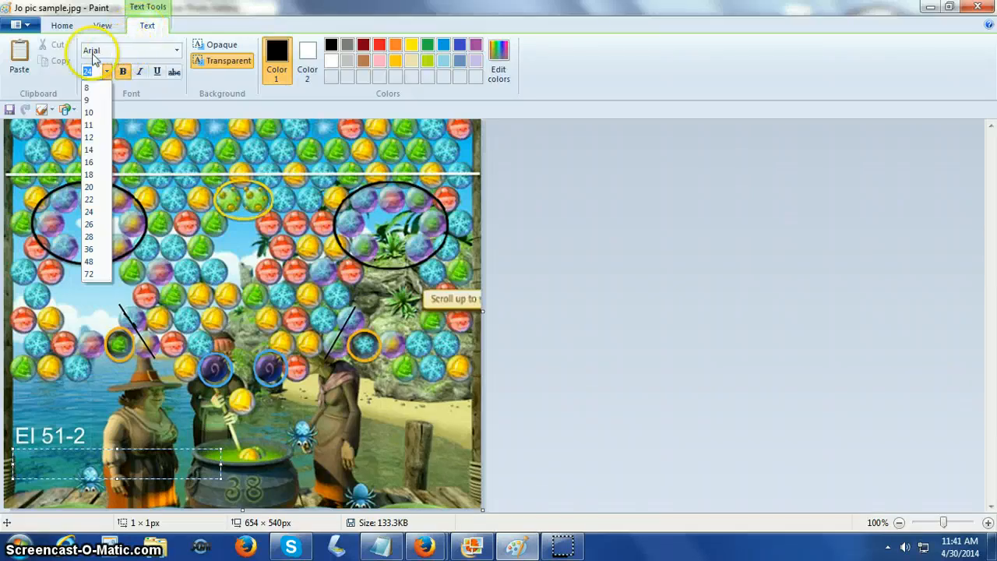
{"action": "left_click", "coordinate": [177, 53]}
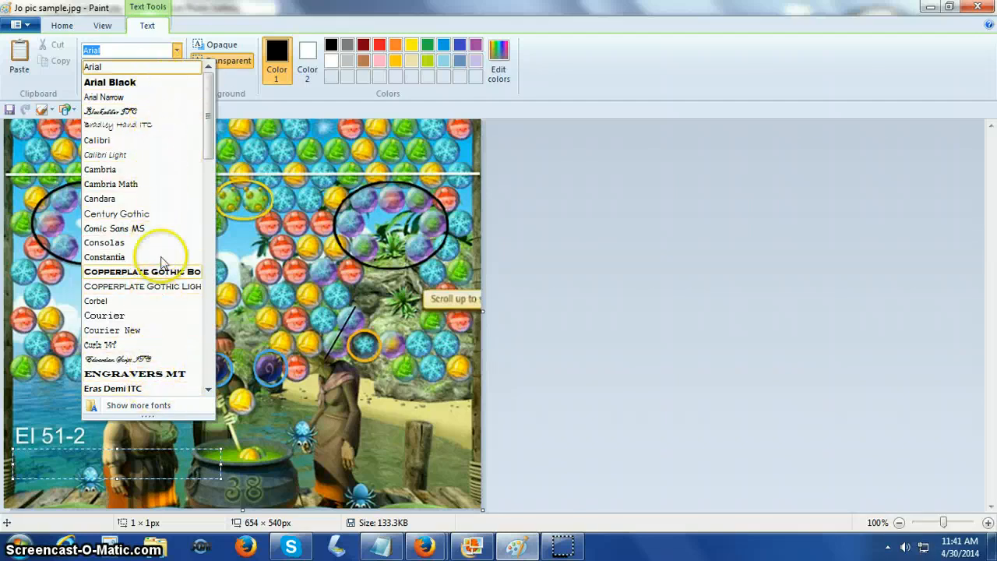
{"action": "left_click", "coordinate": [150, 82]}
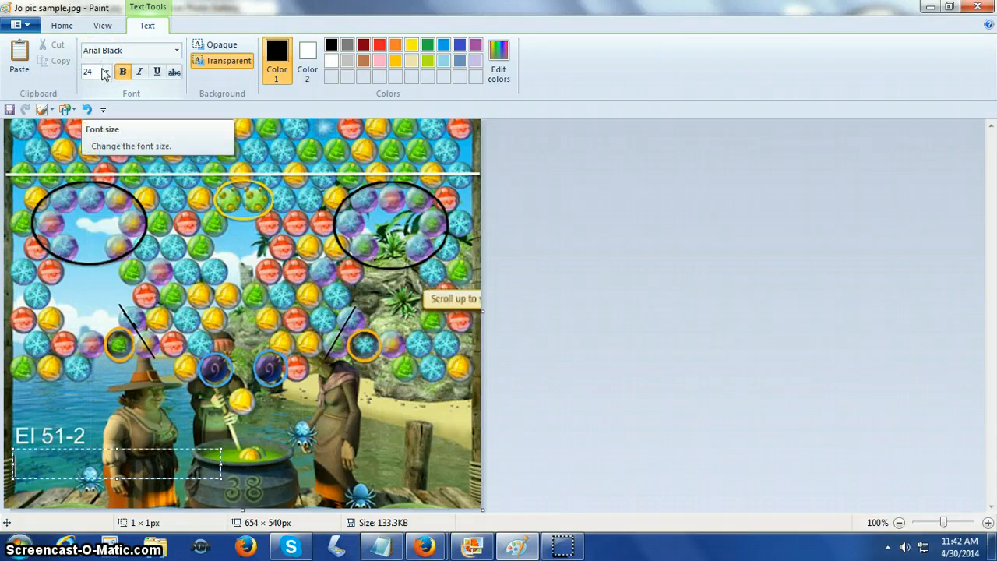
{"action": "left_click", "coordinate": [177, 49]}
{"action": "left_click", "coordinate": [140, 67]}
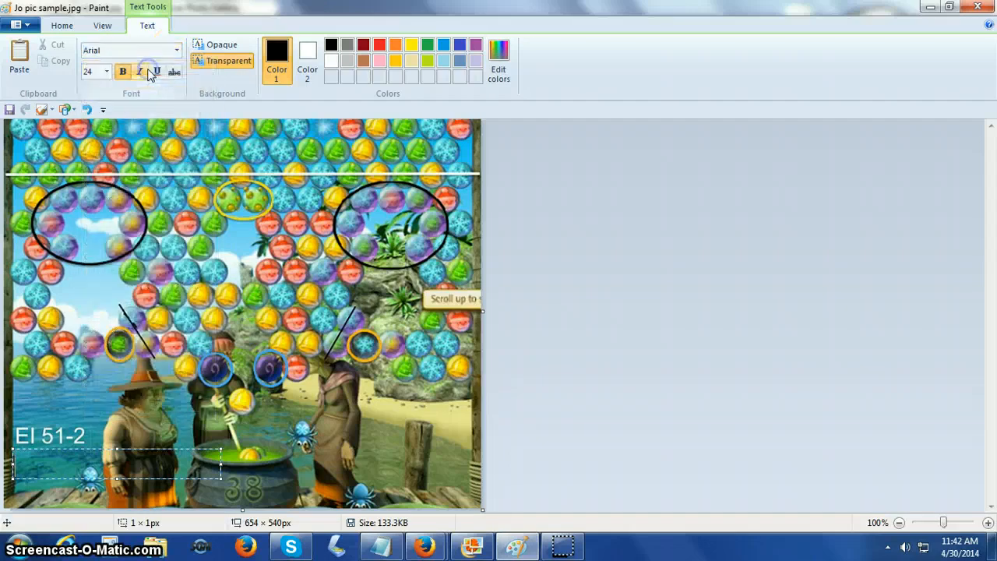
{"action": "left_click", "coordinate": [113, 406]}
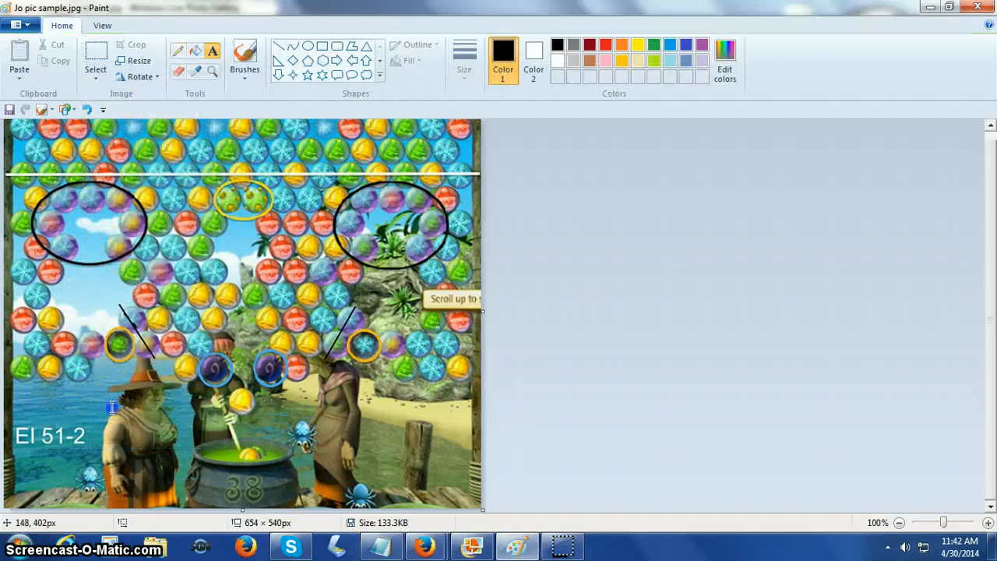
Set the font size to 48 in a new text box below the small label, and close the empty box
{"action": "left_click", "coordinate": [13, 459]}
{"action": "left_click", "coordinate": [106, 71]}
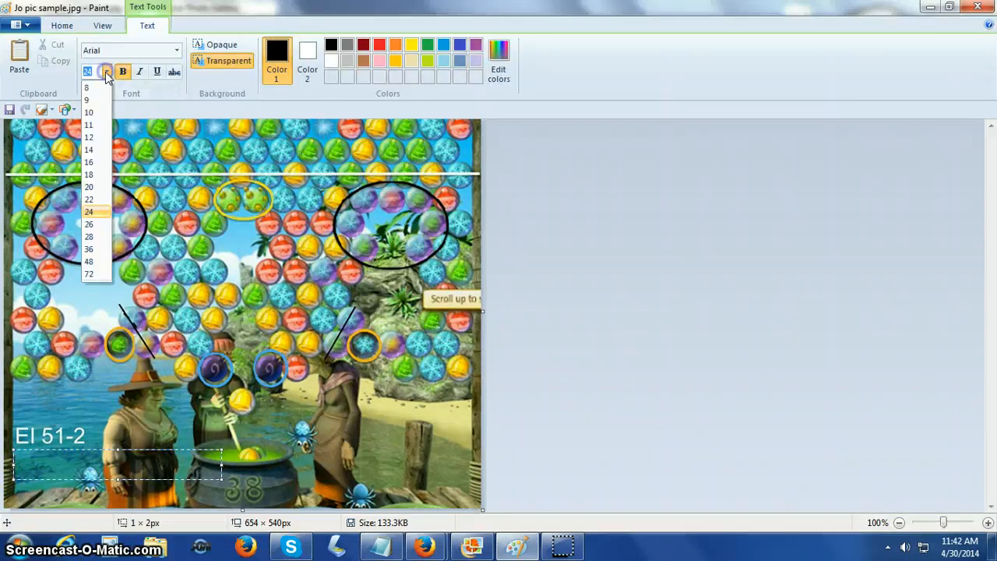
{"action": "left_click", "coordinate": [101, 265]}
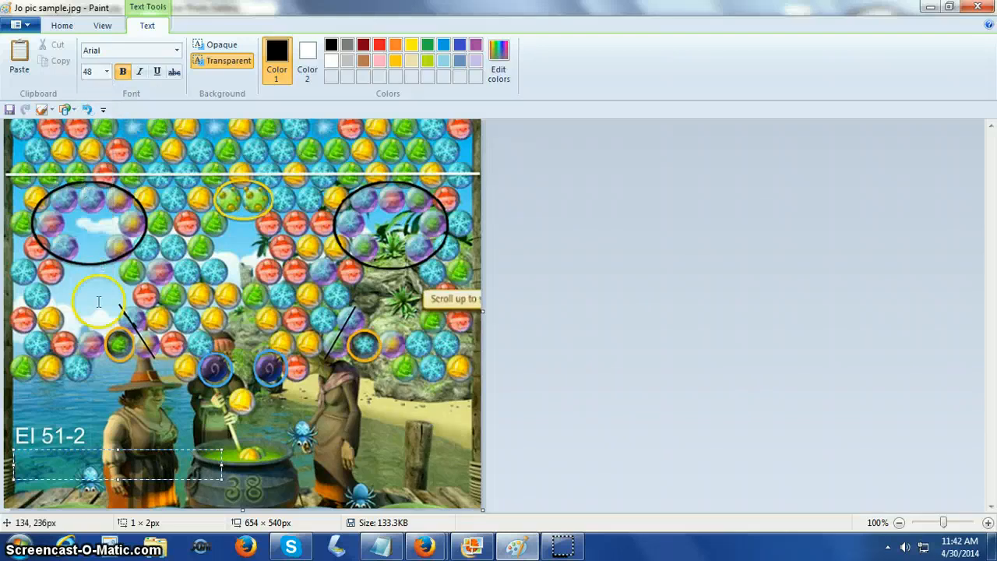
{"action": "left_click", "coordinate": [93, 387]}
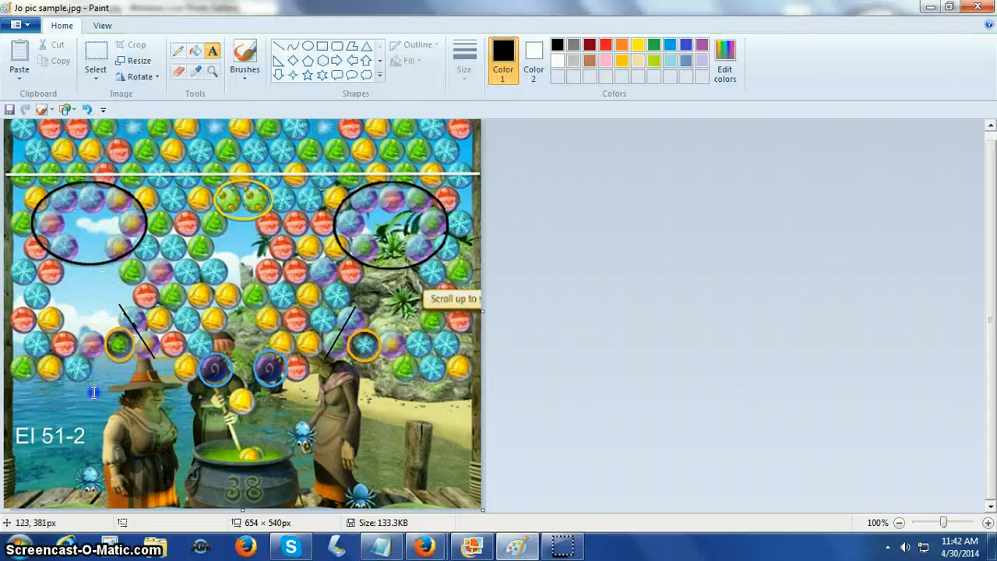
Place a text box for the 48-point text just below the small EI 51-2 label, near the picture's lower edge
{"action": "left_click", "coordinate": [11, 459]}
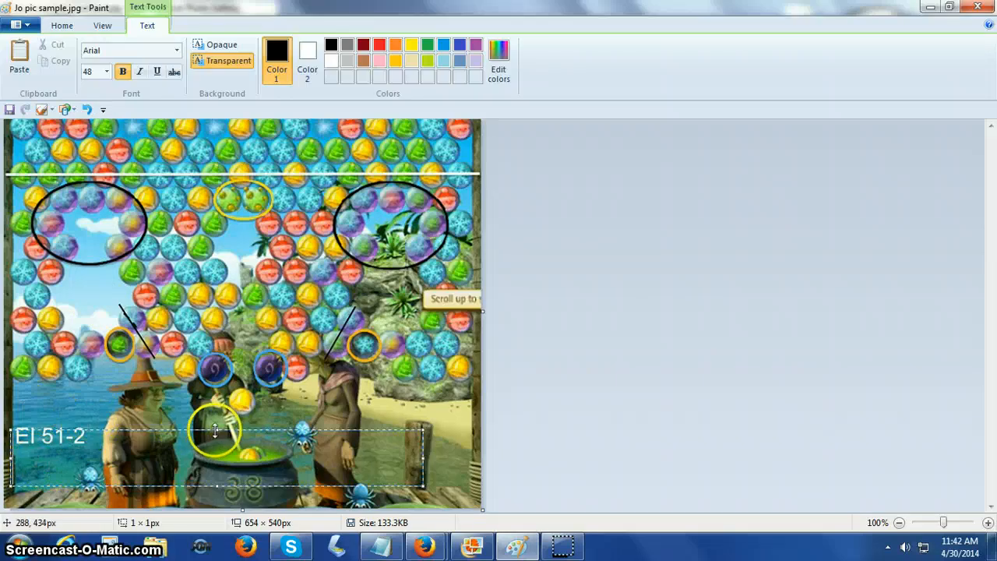
{"action": "left_click_drag", "start_coordinate": [217, 431], "coordinate": [217, 447]}
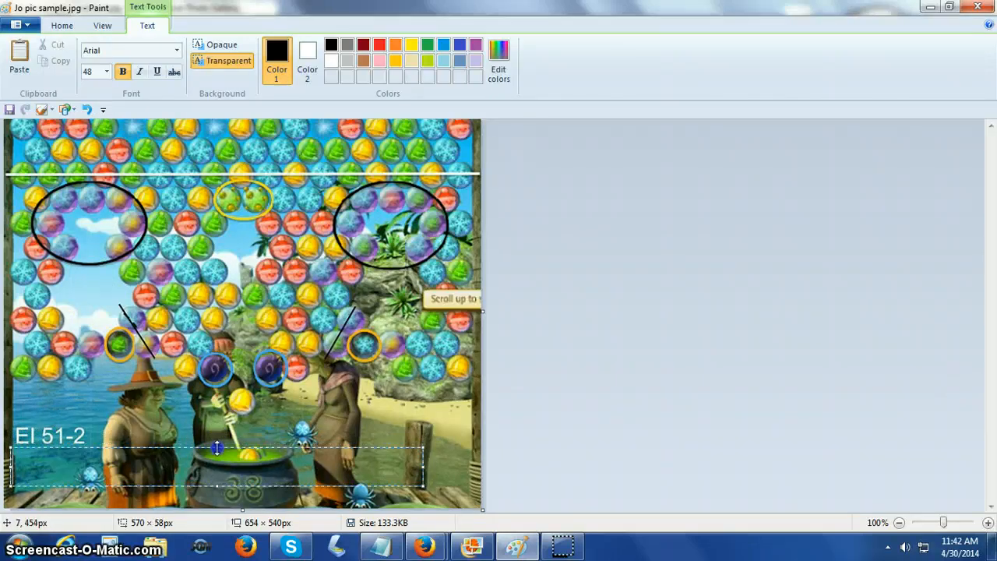
{"action": "left_click", "coordinate": [218, 491]}
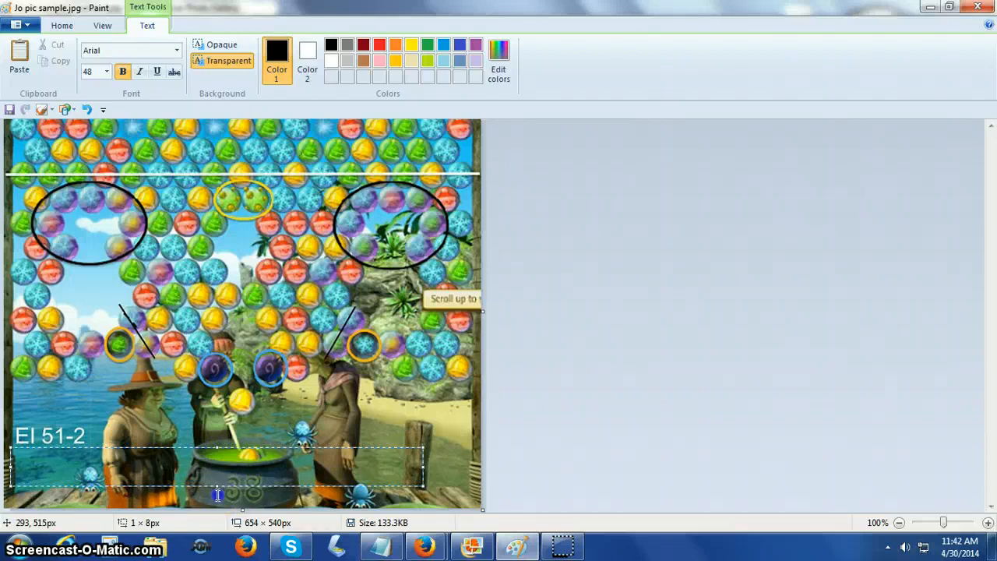
{"action": "left_click", "coordinate": [14, 472]}
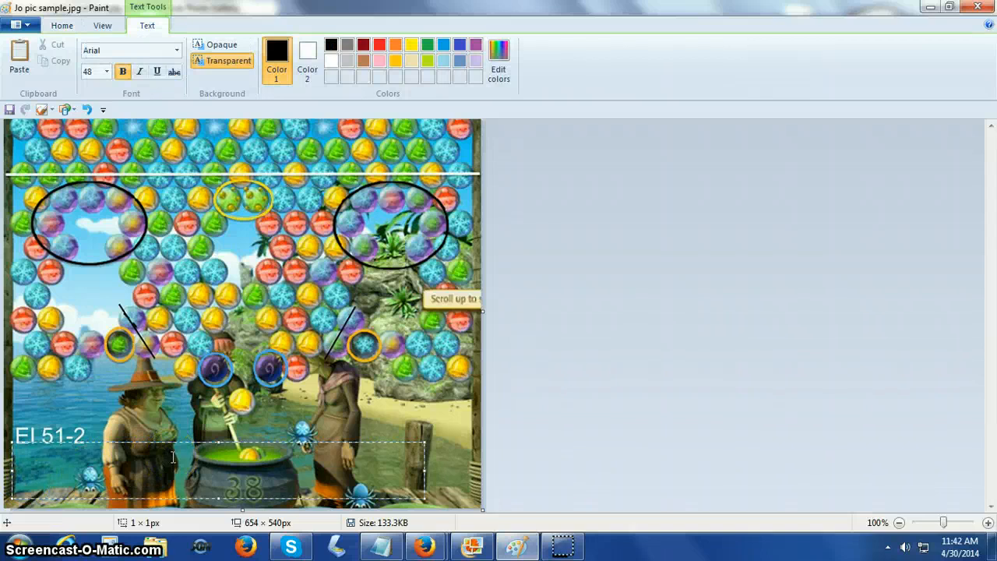
{"action": "type", "text": "EI"}
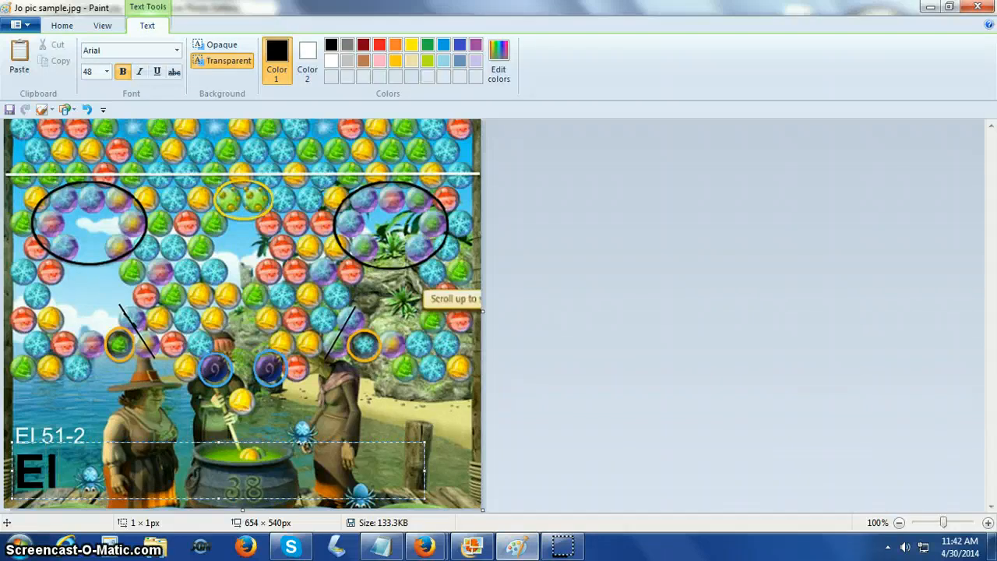
{"action": "key", "text": "BackSpace"}
{"action": "key", "text": "BackSpace"}
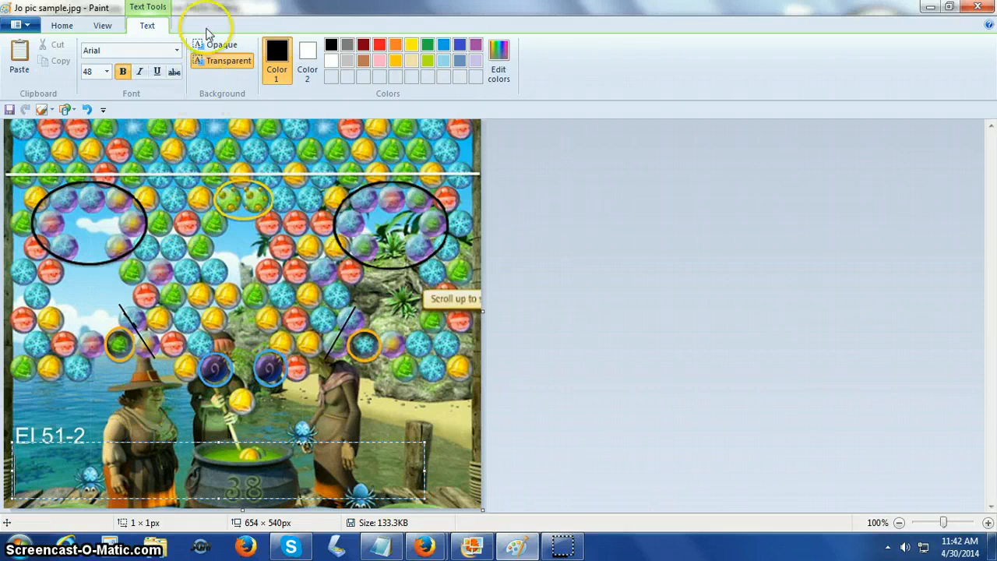
Set the text colour to white and enter the label EI 51-2 in the text box
{"action": "left_click", "coordinate": [334, 62]}
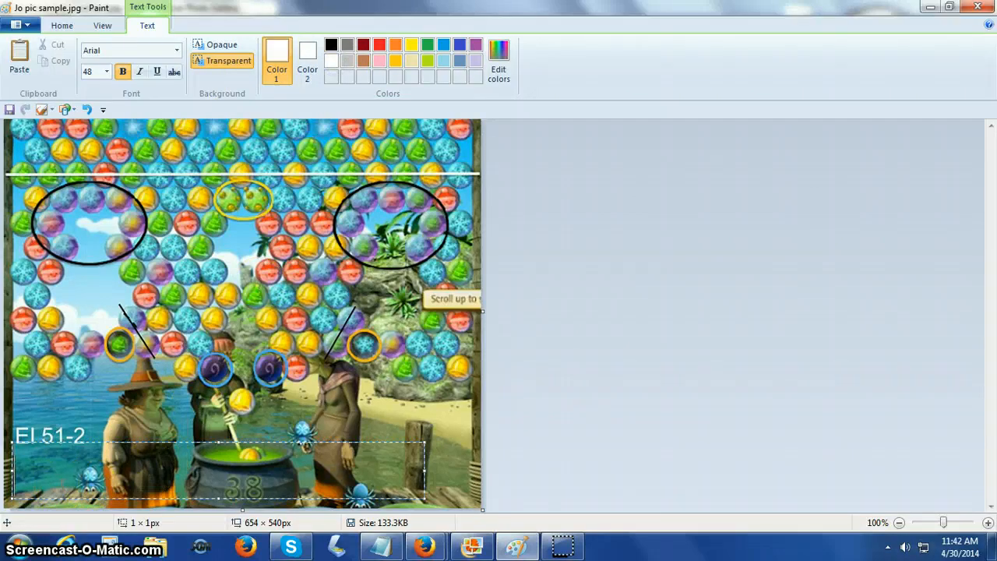
{"action": "type", "text": "EI"}
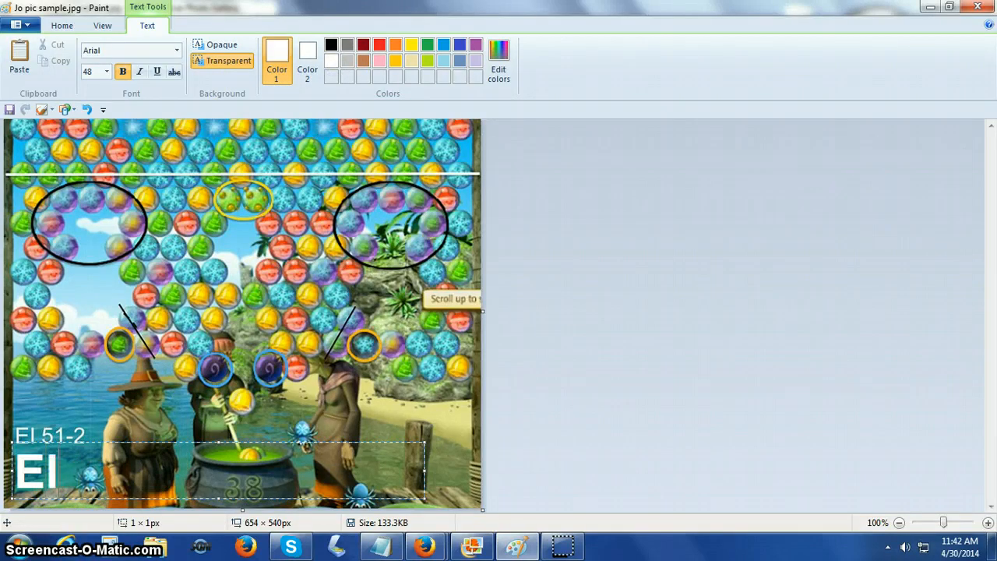
{"action": "type", "text": "l 51-2"}
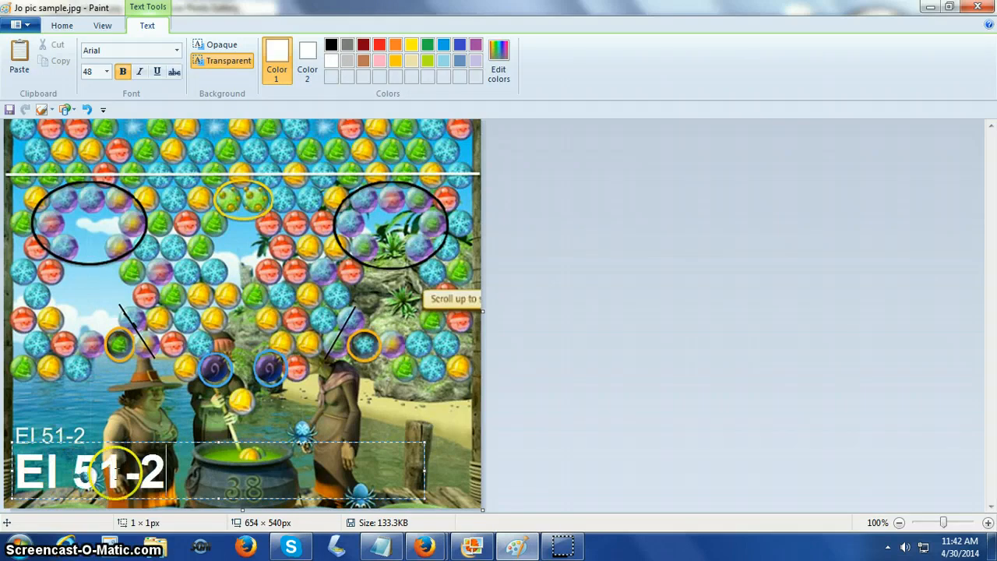
Finish the large EI 51-2 label and set up a black straight line for drawing on the picture
{"action": "left_click", "coordinate": [298, 427]}
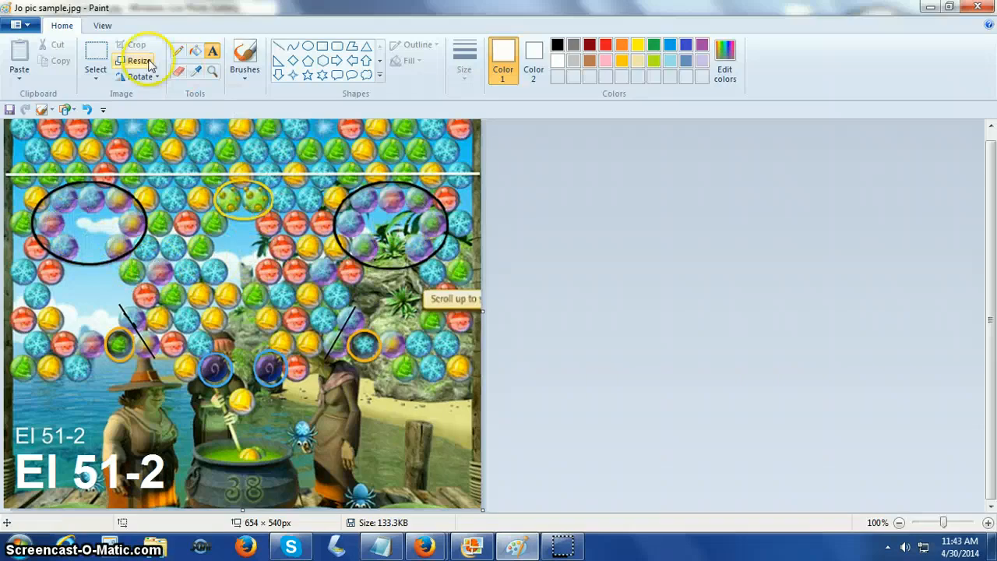
{"action": "left_click", "coordinate": [559, 46]}
{"action": "left_click", "coordinate": [279, 46]}
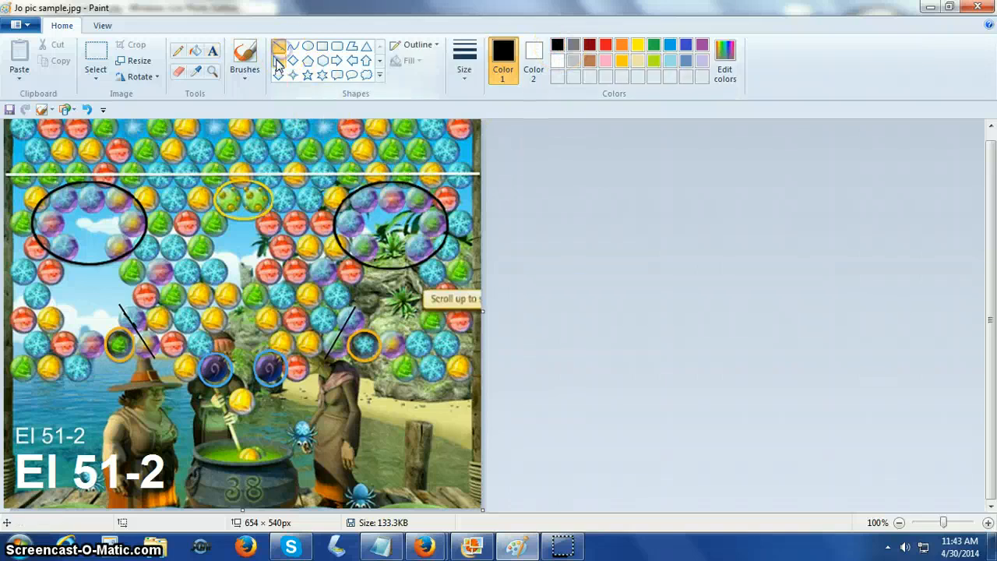
Try a short slanted black line of about 14 × 21 px on the purple bubble below the left ellipse, and undo it
{"action": "left_click", "coordinate": [154, 262]}
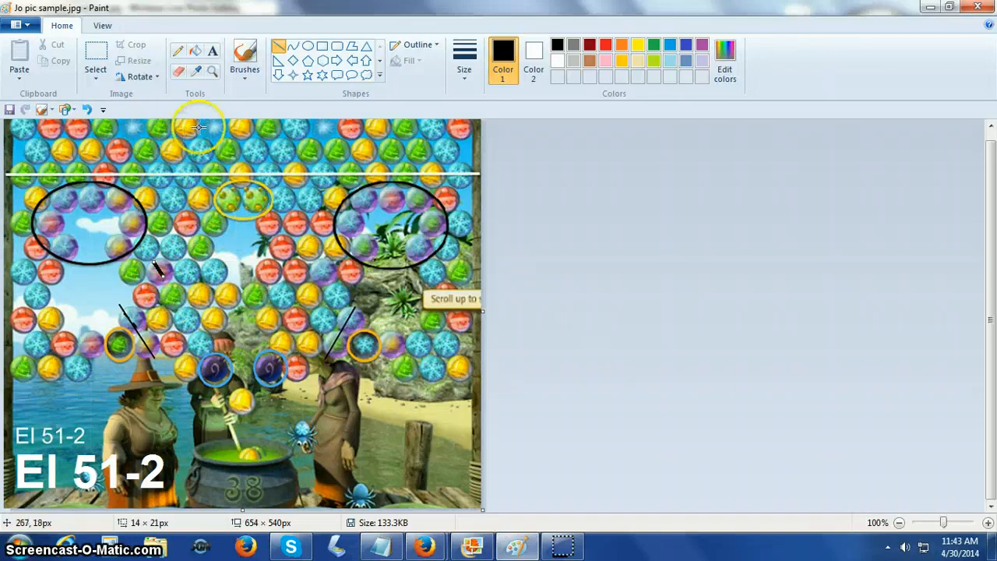
{"action": "left_click", "coordinate": [85, 110]}
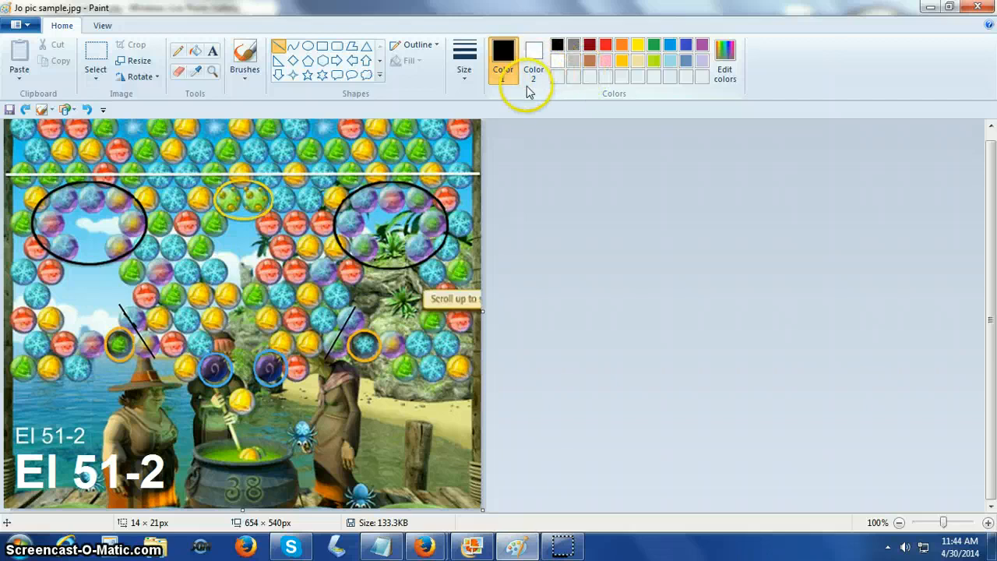
Draw short slanted black lines in the second-thinnest width through the purple bubbles below each black ellipse, the left one about 16 × 25 px
{"action": "left_click", "coordinate": [466, 68]}
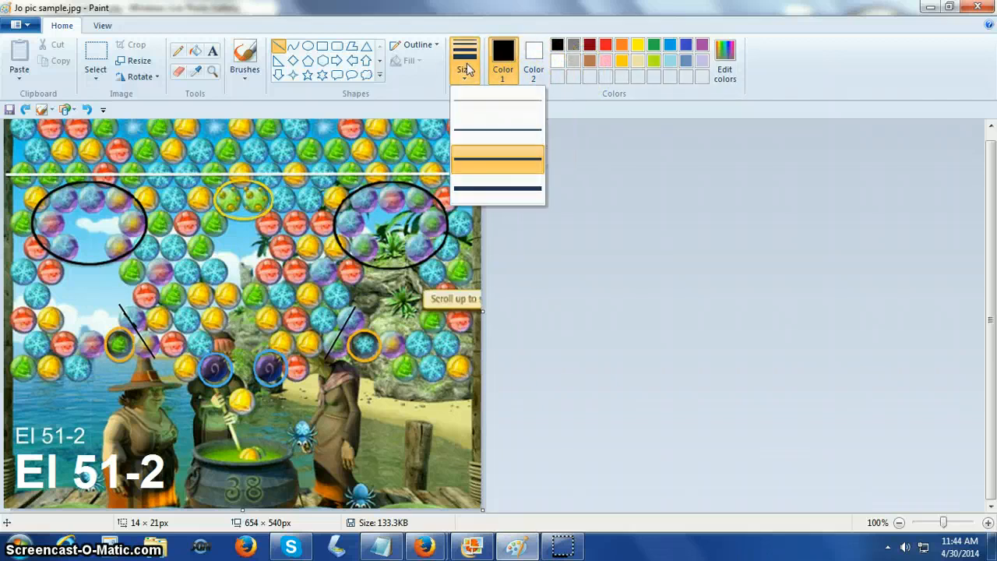
{"action": "left_click", "coordinate": [474, 133]}
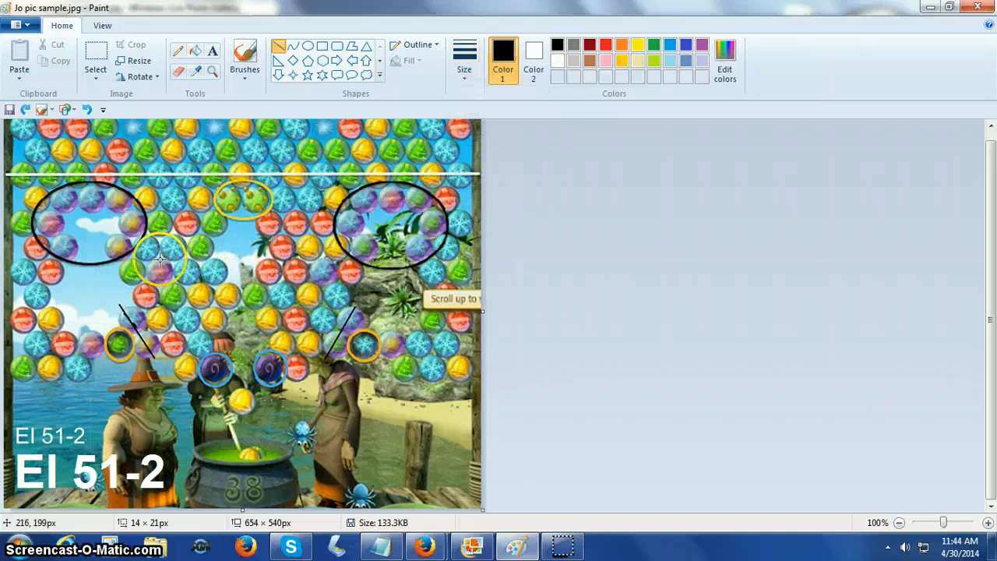
{"action": "left_click_drag", "start_coordinate": [159, 260], "coordinate": [153, 261]}
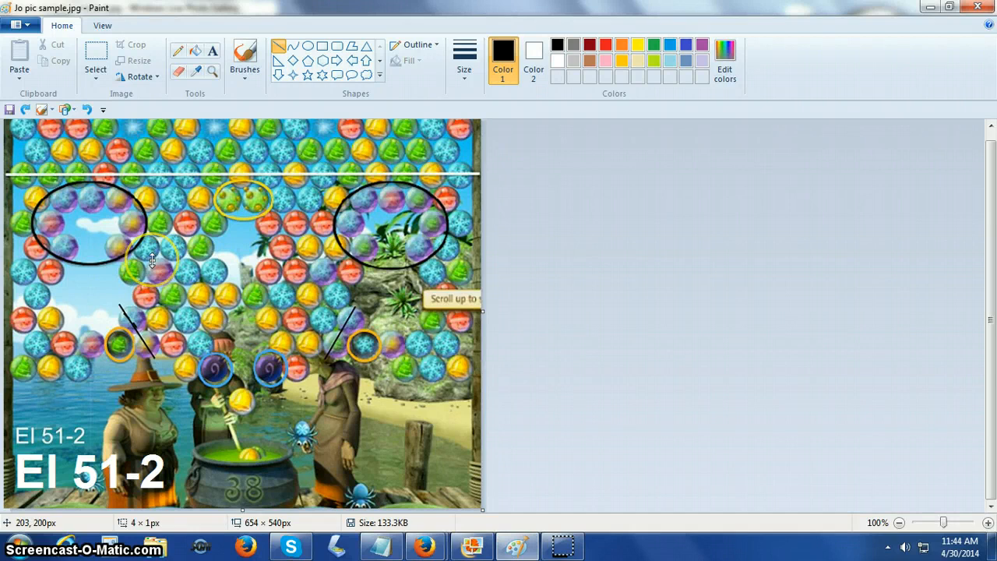
{"action": "left_click_drag", "start_coordinate": [159, 271], "coordinate": [160, 270]}
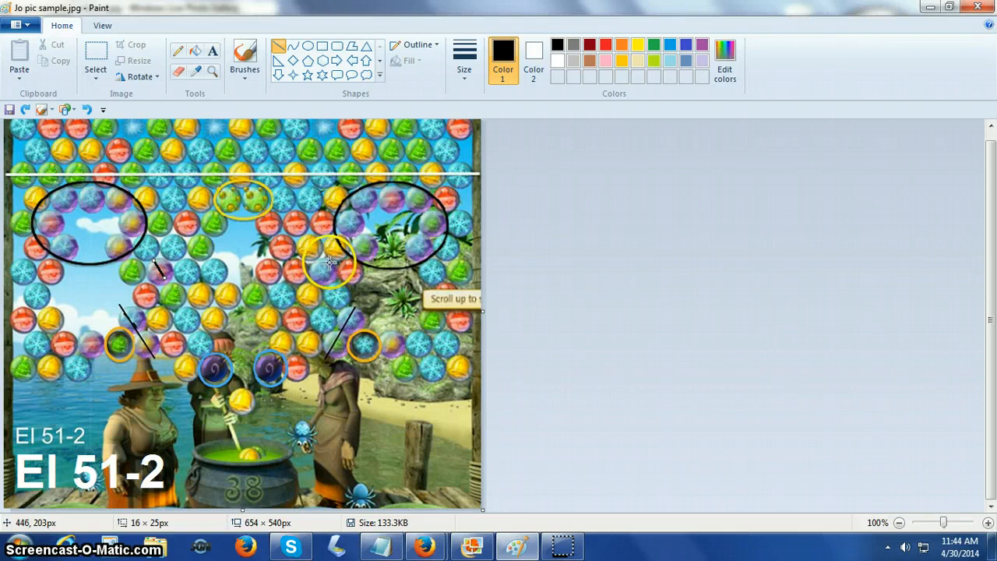
{"action": "left_click_drag", "start_coordinate": [331, 263], "coordinate": [325, 271]}
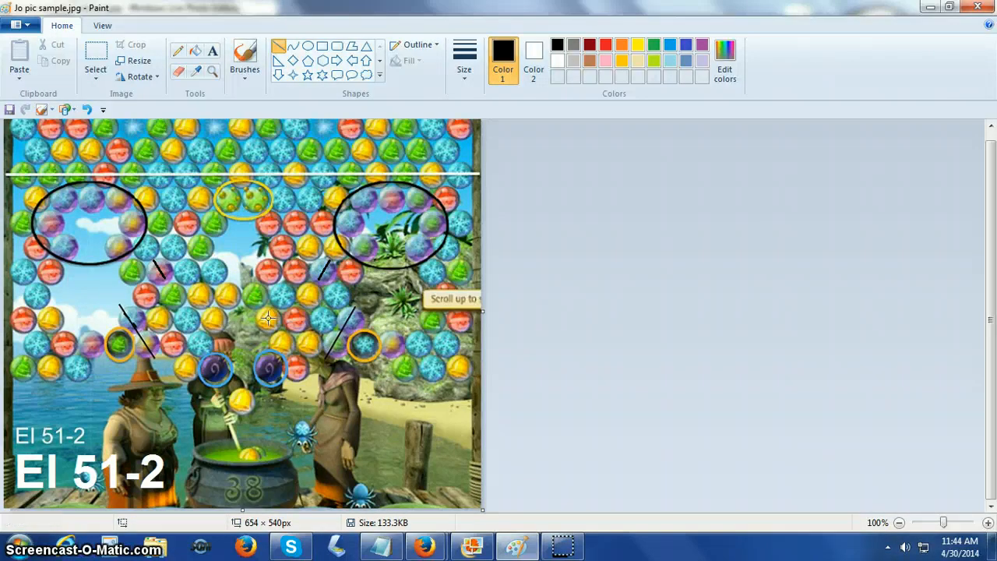
{"action": "left_click", "coordinate": [307, 275]}
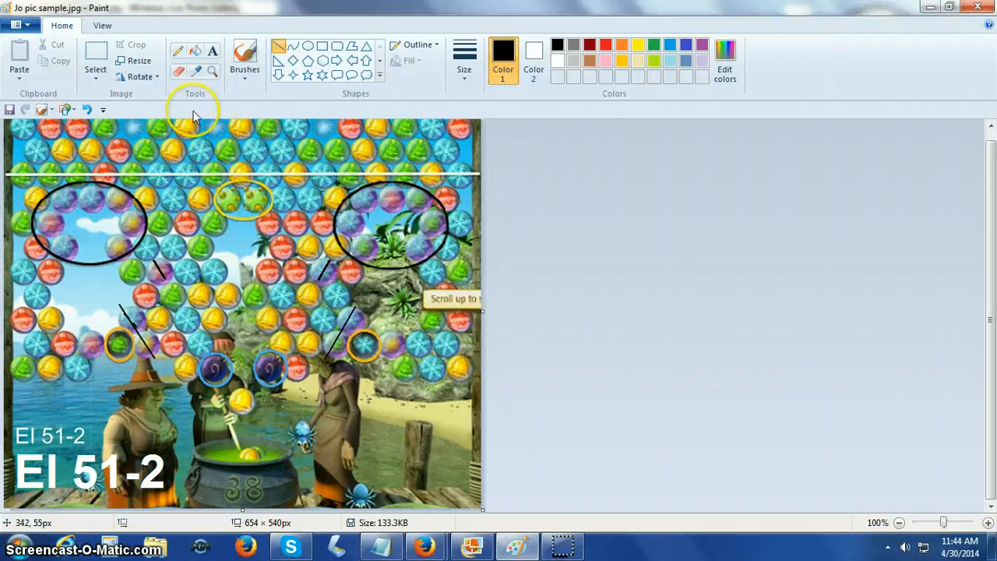
Resize the whole picture by pixels to a width of 500, maintaining the aspect ratio
{"action": "left_click", "coordinate": [132, 70]}
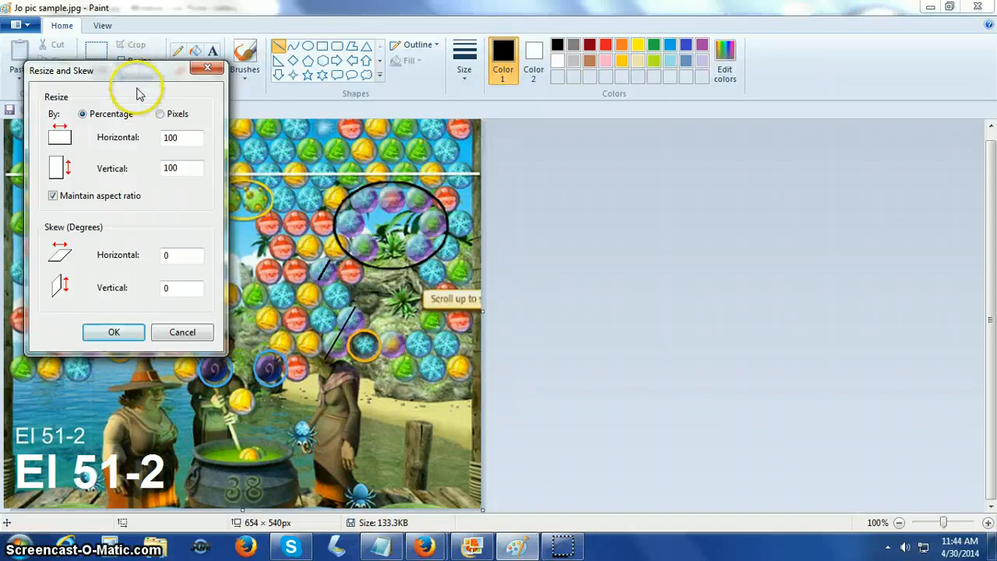
{"action": "left_click", "coordinate": [161, 115]}
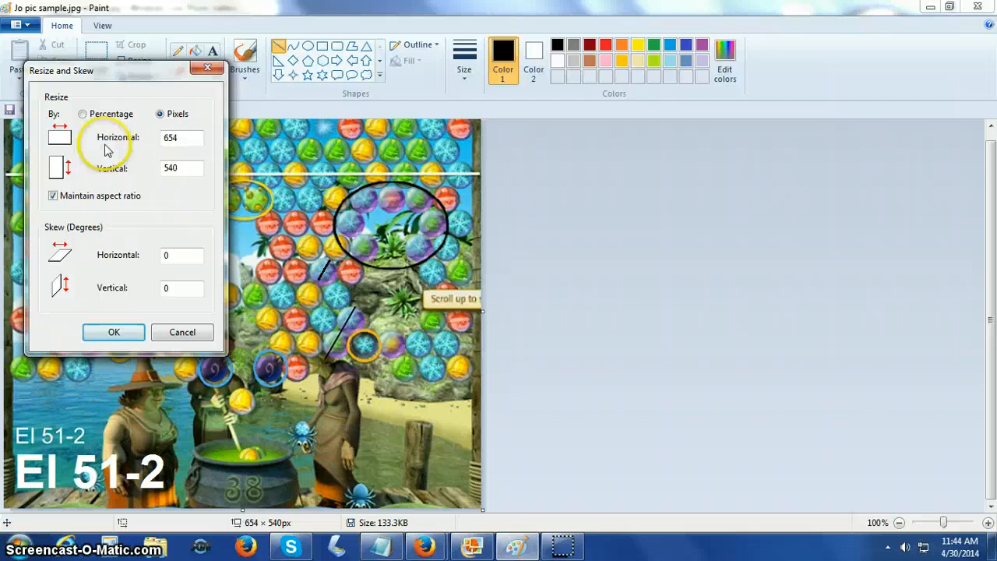
{"action": "left_click", "coordinate": [181, 137]}
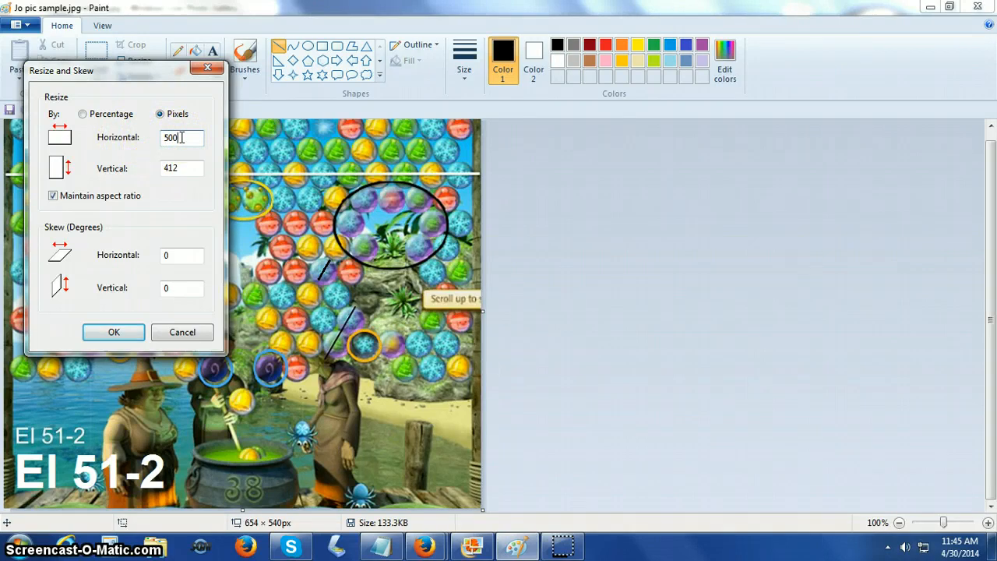
{"action": "left_click", "coordinate": [116, 332]}
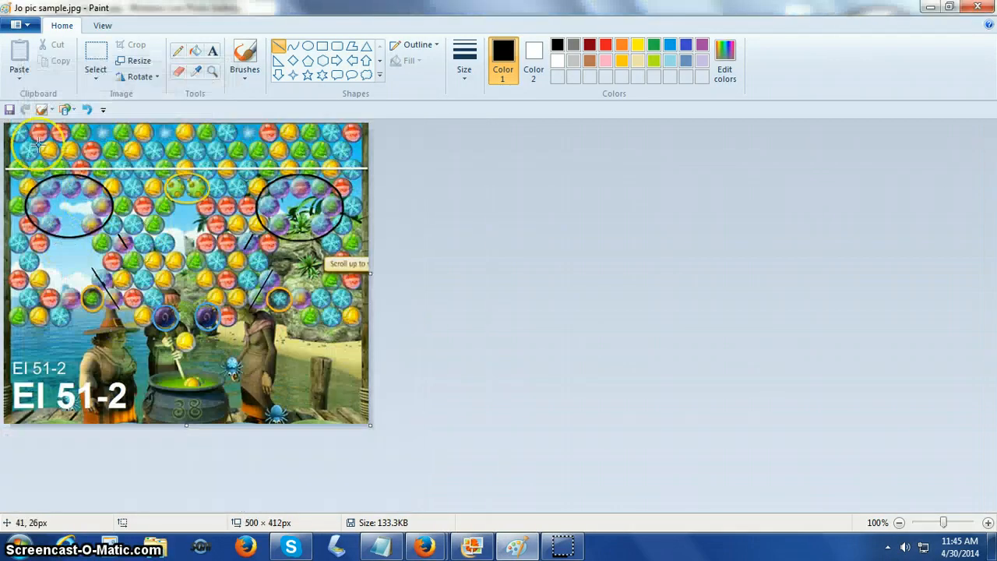
{"action": "left_click", "coordinate": [249, 548]}
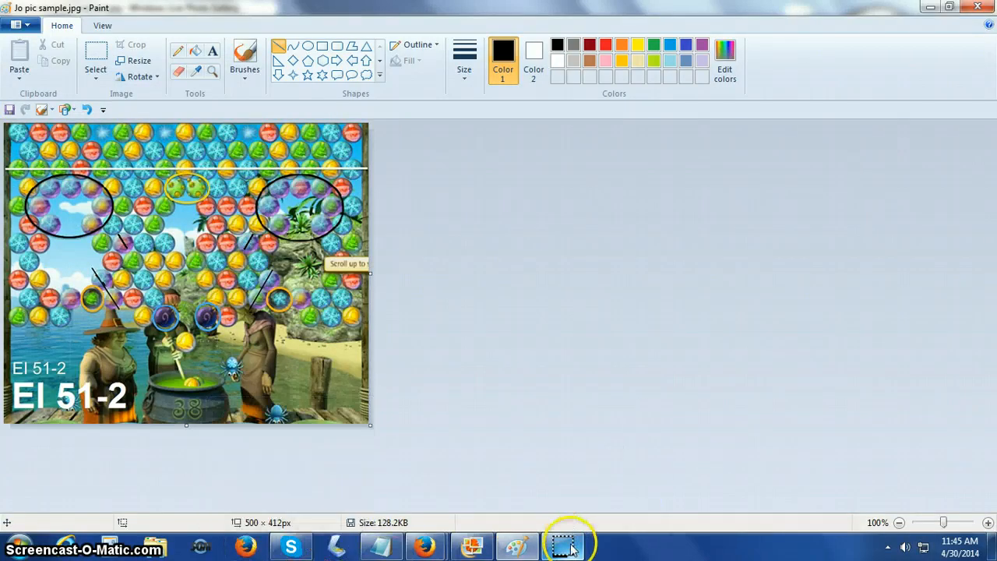
{"action": "mouse_move", "coordinate": [572, 549]}
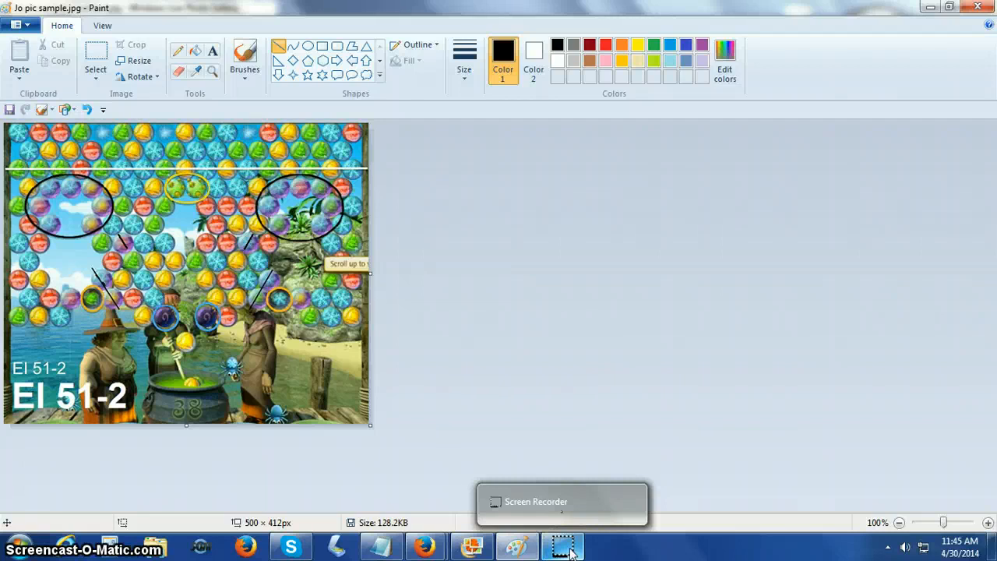